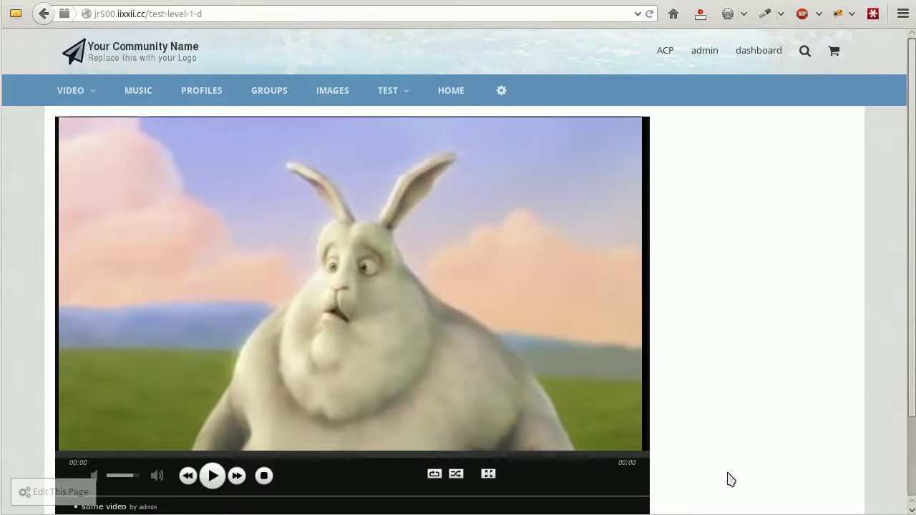
# Open the Support Center in the site's admin control panel.
pyautogui.click(54, 502)
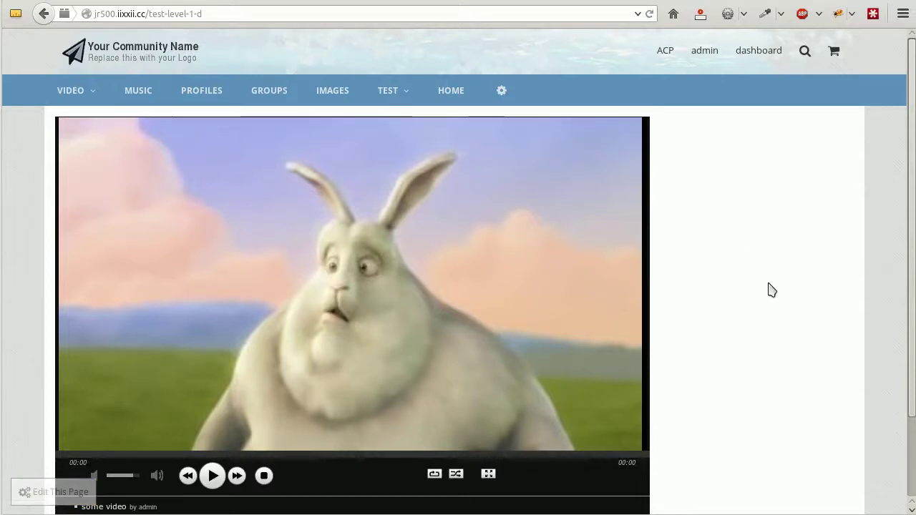
pyautogui.moveTo(665, 55)
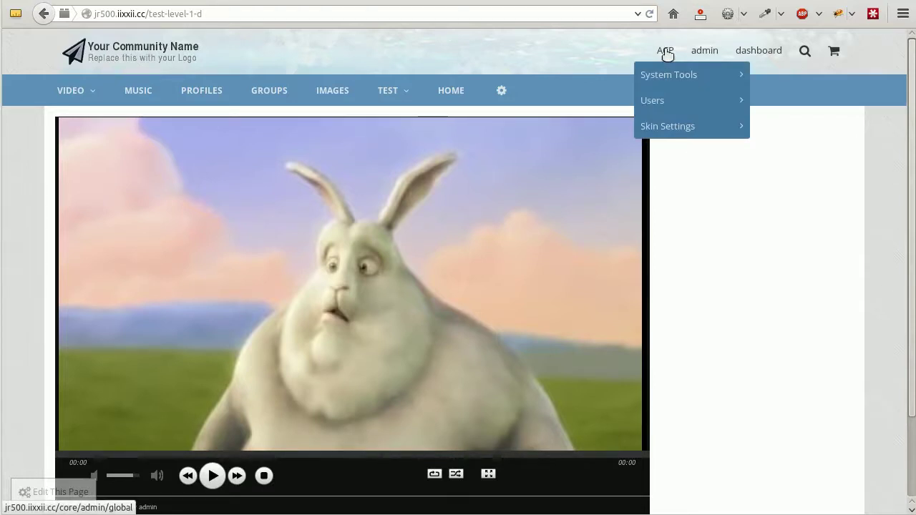
pyautogui.click(665, 52)
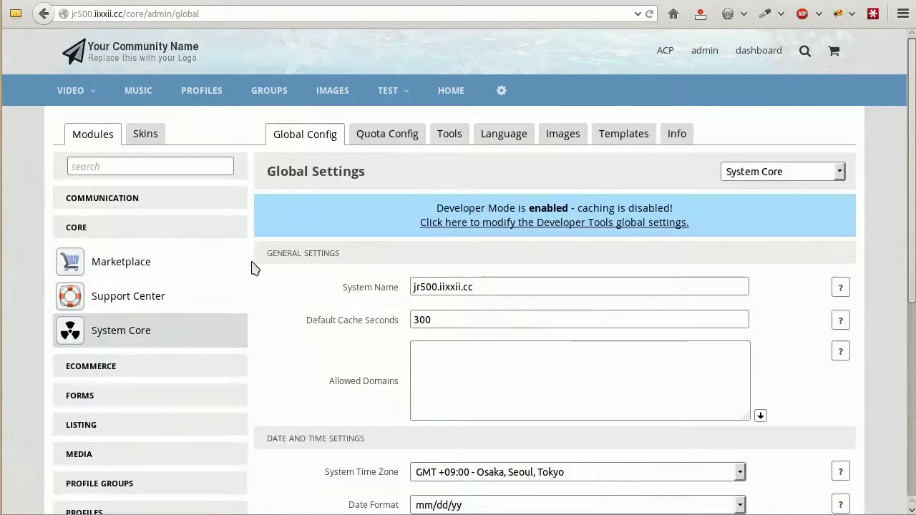
pyautogui.click(149, 304)
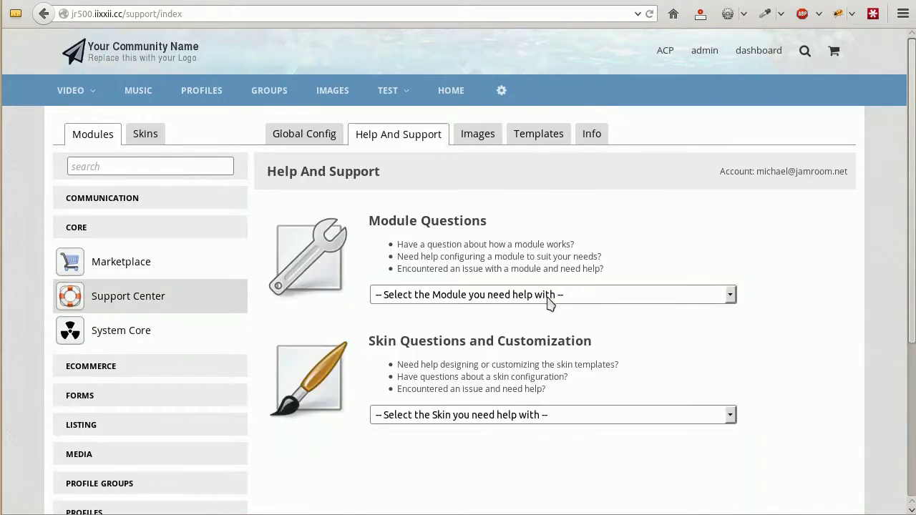
# Select Search as the module needing help and open its documentation page.
pyautogui.click(562, 300)
pyautogui.scroll(-4, 573, 343)
pyautogui.scroll(-6, 569, 356)
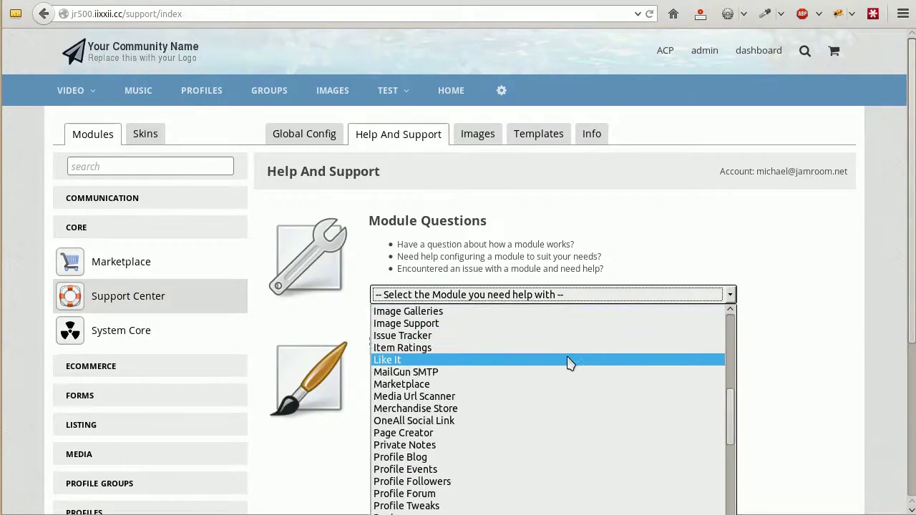
pyautogui.click(542, 435)
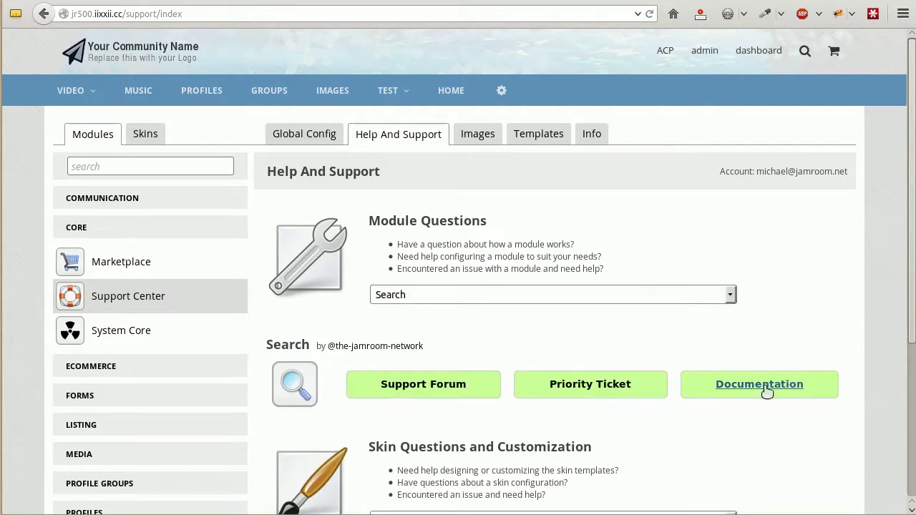
pyautogui.click(767, 390)
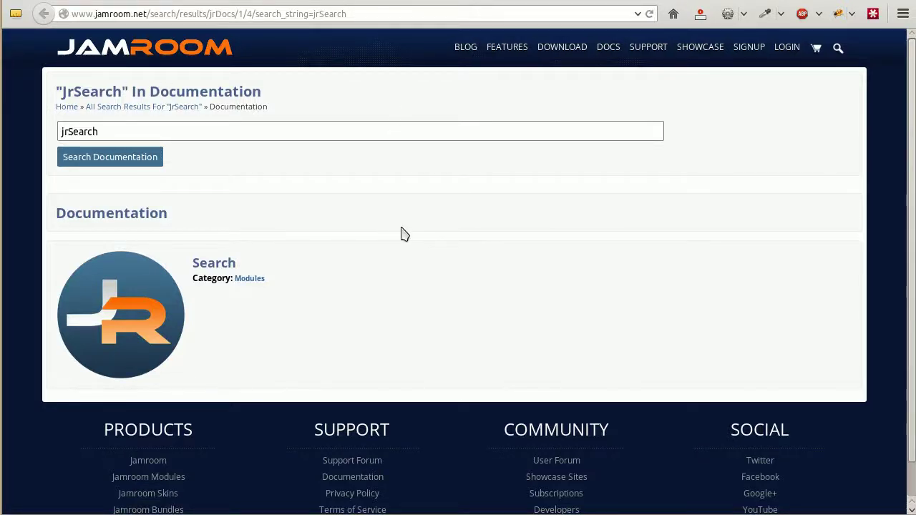
pyautogui.click(215, 271)
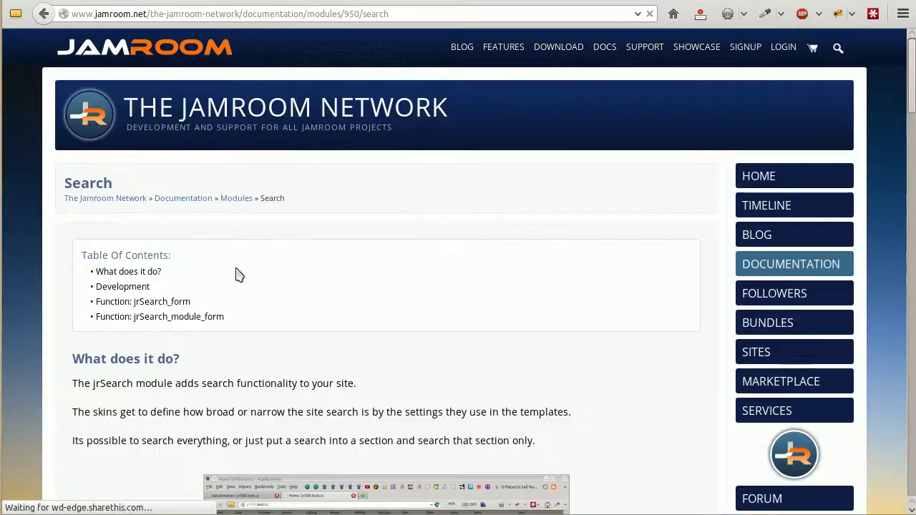
# Examine the Search module's documentation, including the jrSearch_form and jrSearch_module_form examples.
pyautogui.scroll(-2, 534, 229)
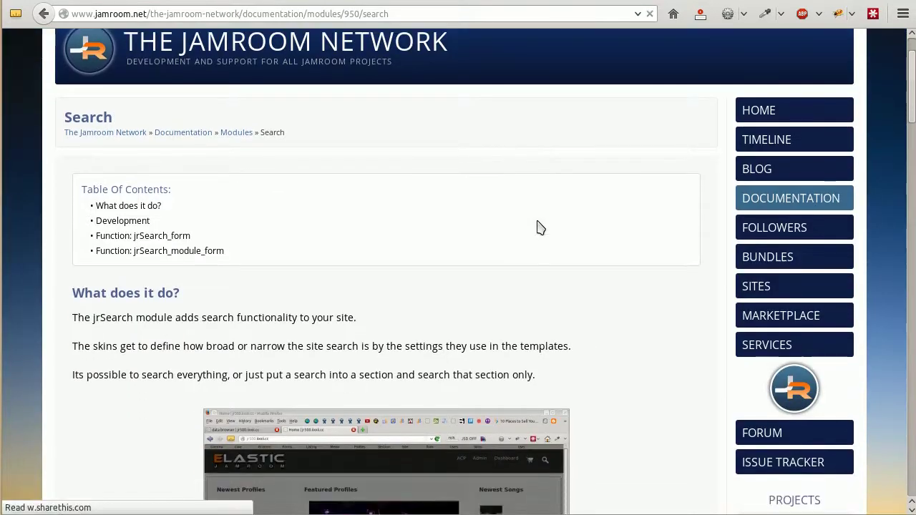
pyautogui.scroll(-1, 250, 313)
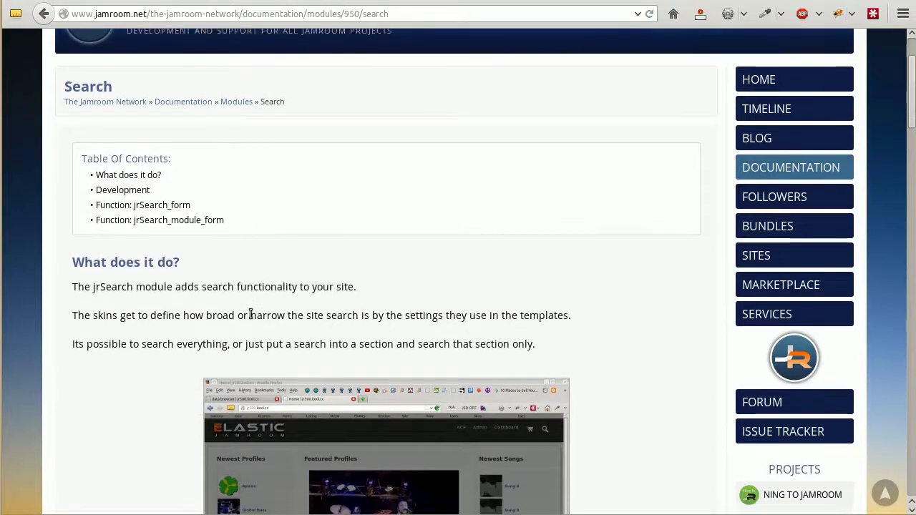
pyautogui.scroll(1, 154, 302)
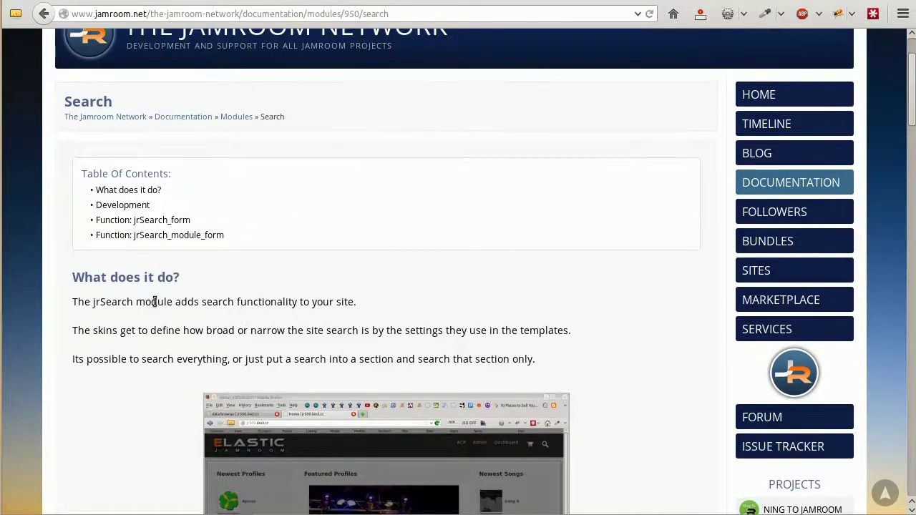
pyautogui.scroll(-7, 620, 246)
pyautogui.scroll(-20, 630, 243)
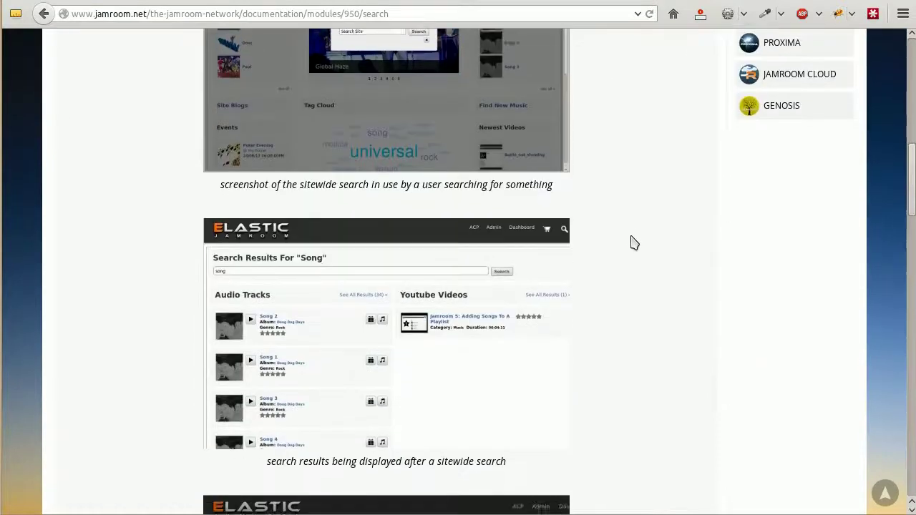
pyautogui.scroll(-4, 657, 240)
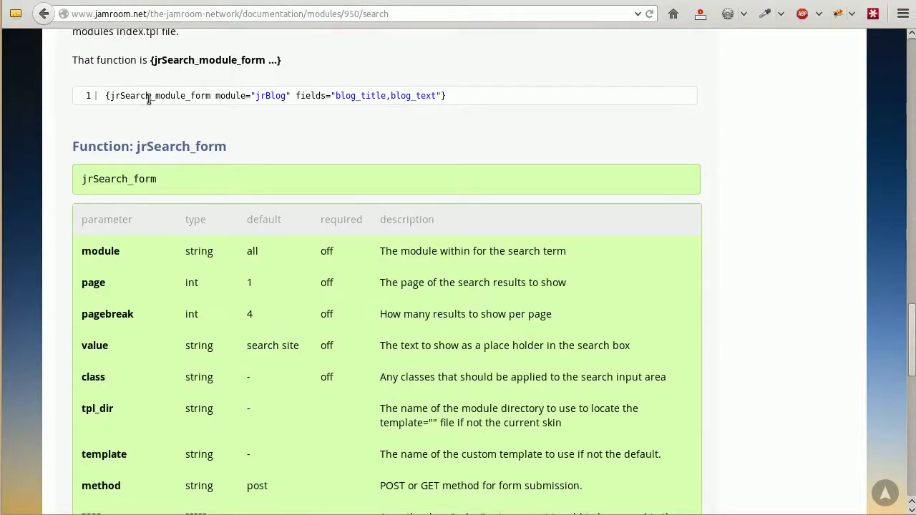
pyautogui.moveTo(109, 95); pyautogui.dragTo(188, 111)
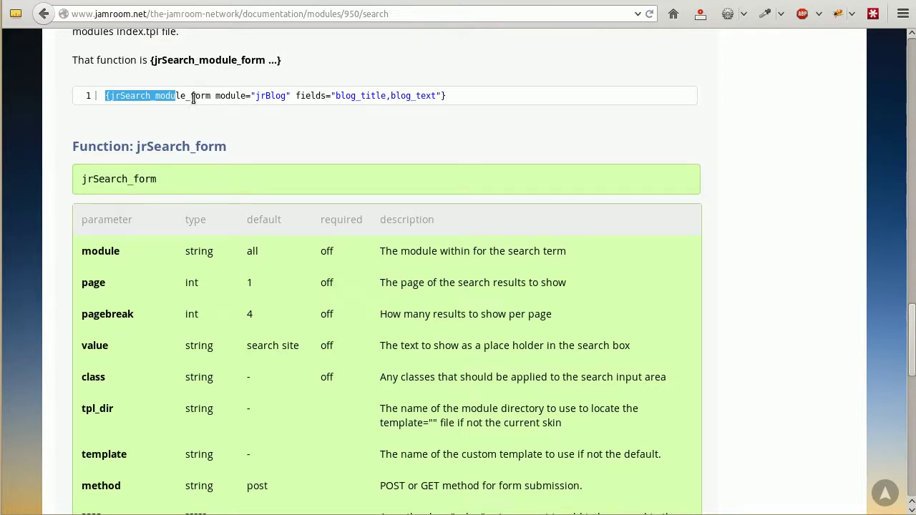
pyautogui.scroll(5, 382, 153)
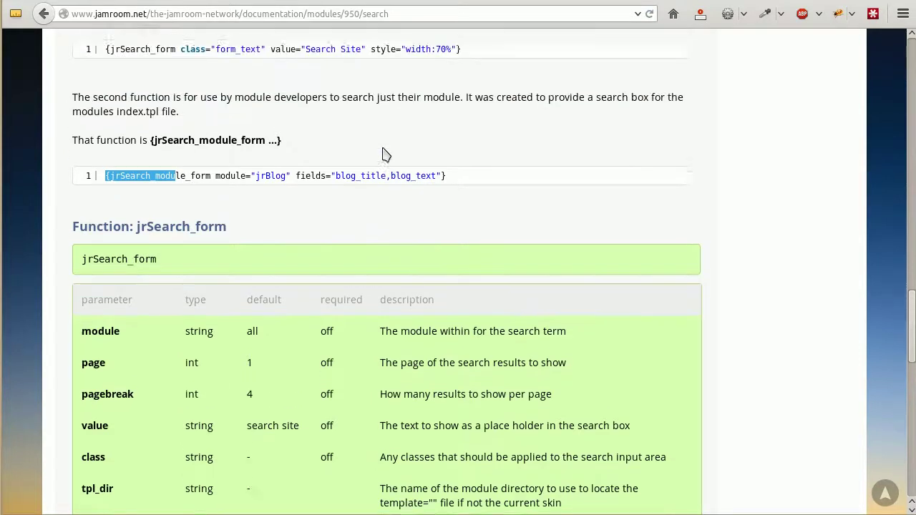
pyautogui.click(279, 125)
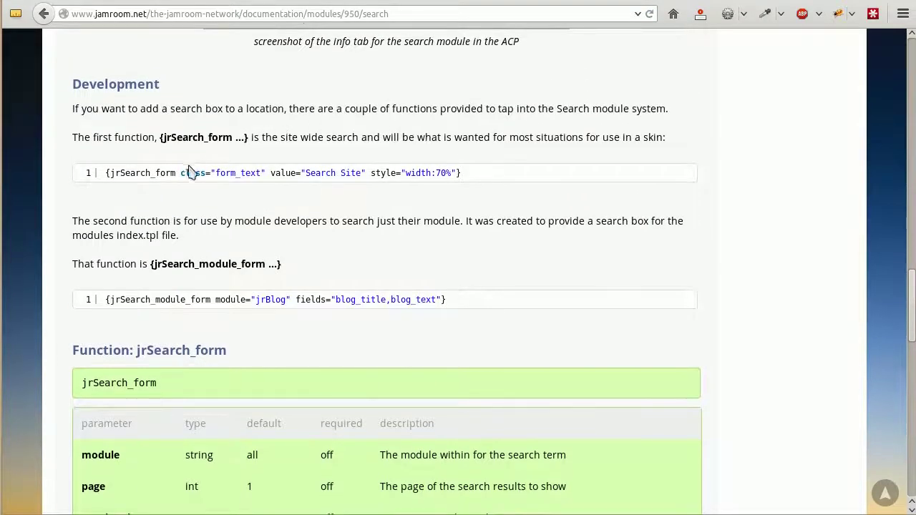
# Copy the whole jrSearch_form example line from the Development section of the documentation.
pyautogui.moveTo(118, 173); pyautogui.dragTo(158, 172)
pyautogui.moveTo(446, 173); pyautogui.dragTo(131, 172)
pyautogui.rightClick(124, 173)
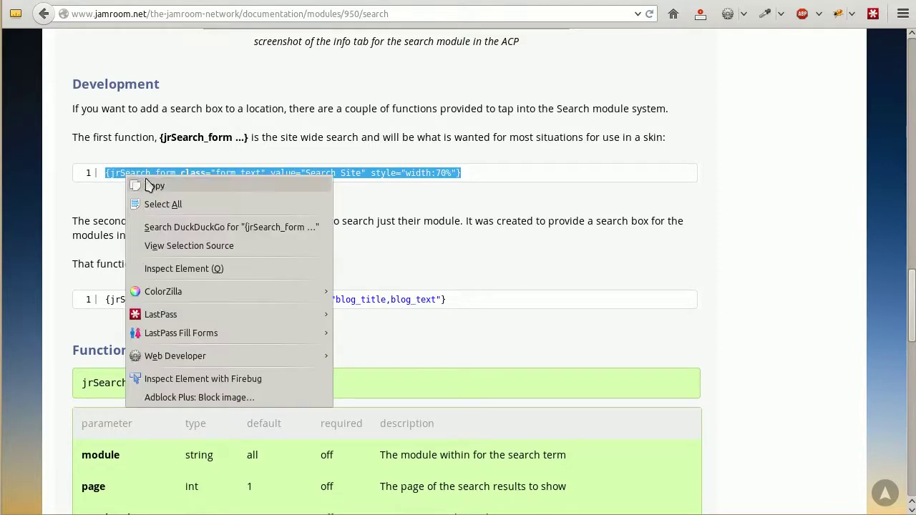
pyautogui.click(158, 188)
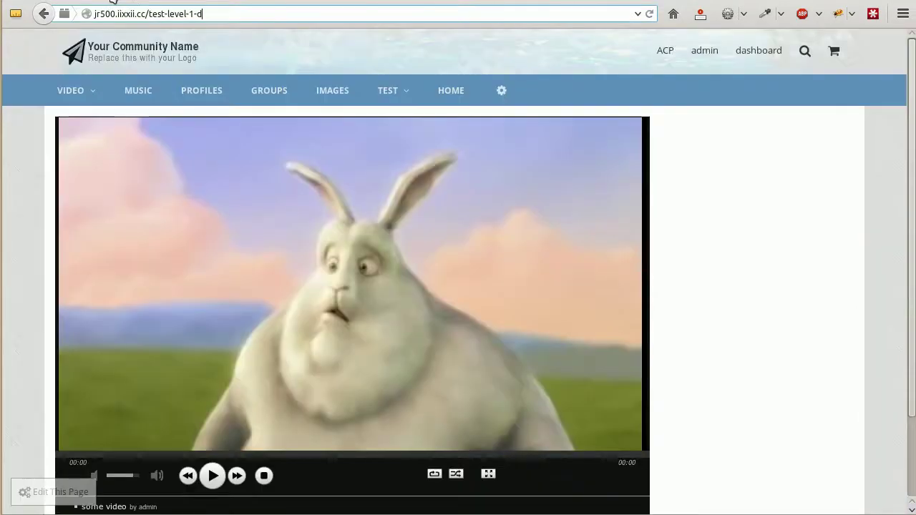
# Edit the test-level-1-d page, add a new widget to its empty column and enter "text is here" as the widget's content.
pyautogui.click(57, 492)
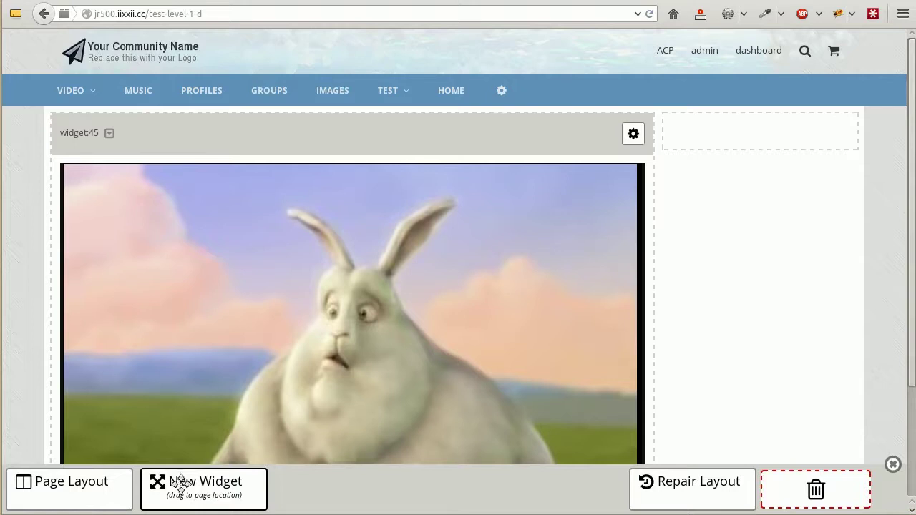
pyautogui.moveTo(174, 483); pyautogui.dragTo(756, 145)
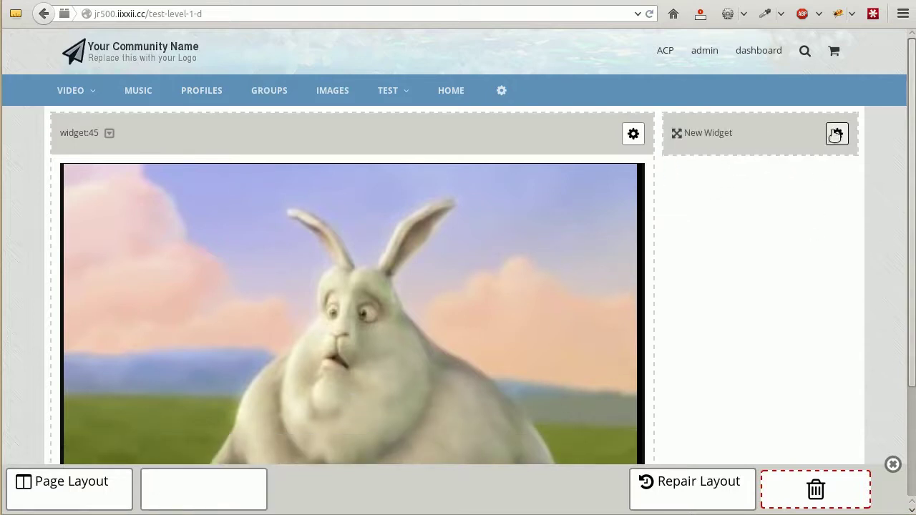
pyautogui.click(838, 134)
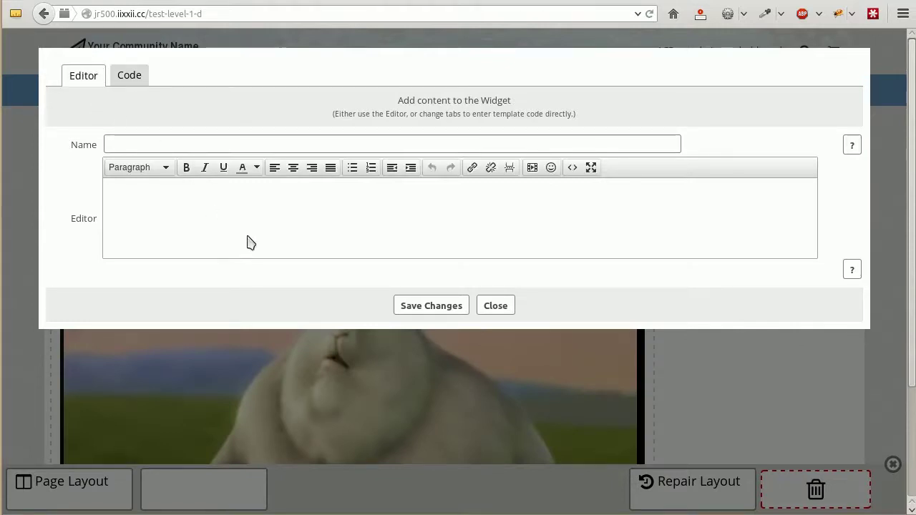
pyautogui.click(272, 229)
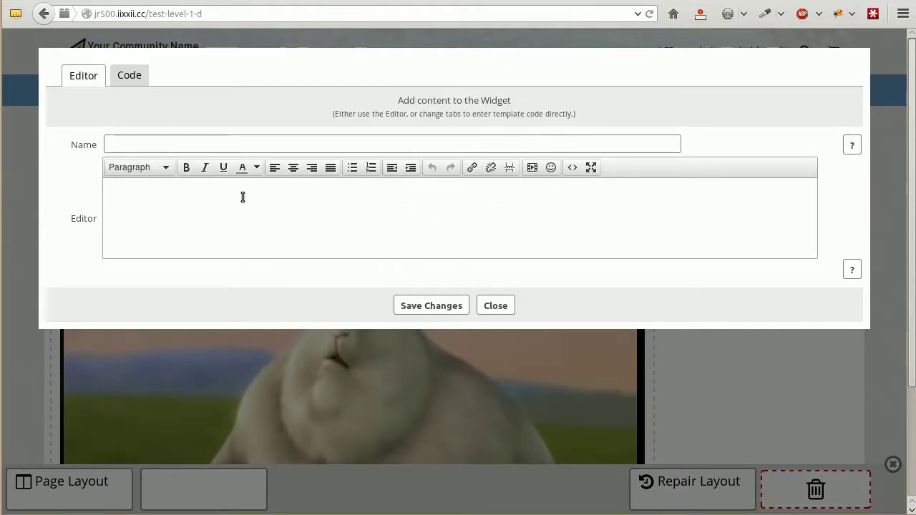
pyautogui.write('text is here')
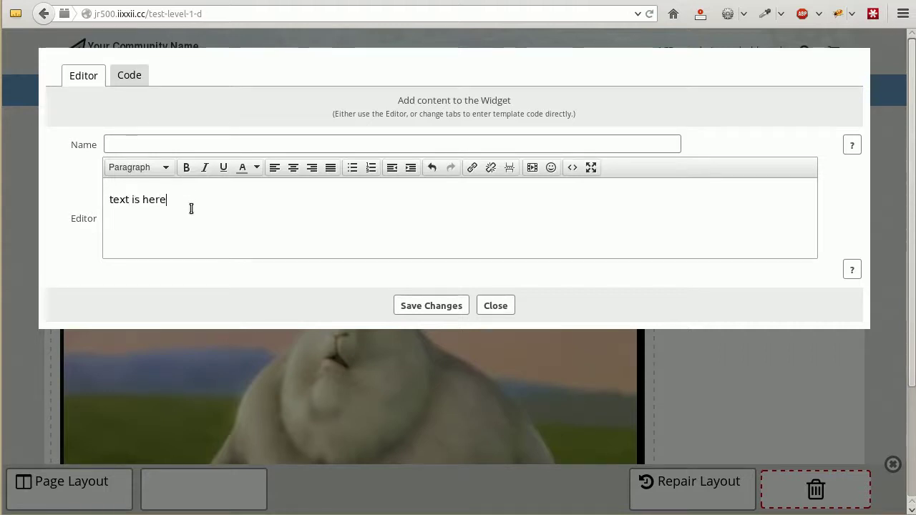
# Add {jrSearch_form class="form_text" value="Search Site" style="width:70%"} below the text in the widget's HTML source, without the trailing link text, and save the widget.
pyautogui.click(573, 168)
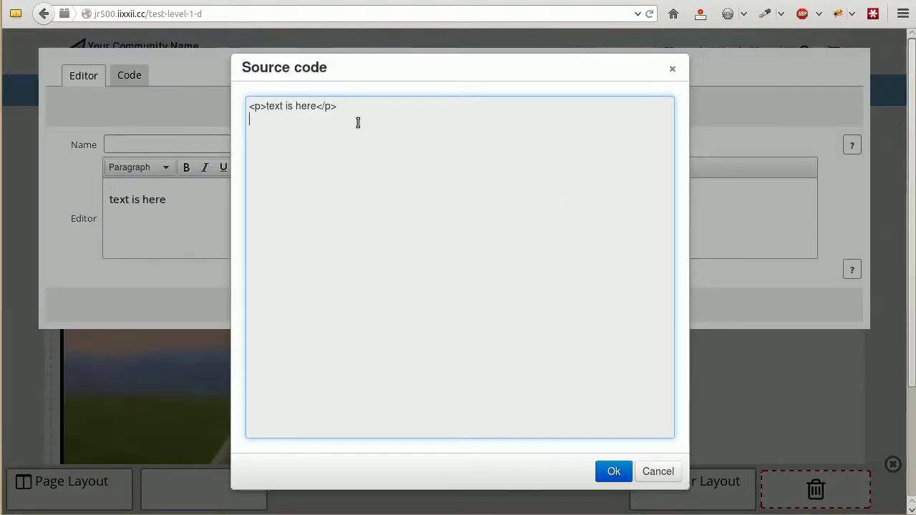
pyautogui.hotkey('ctrl', 'v')
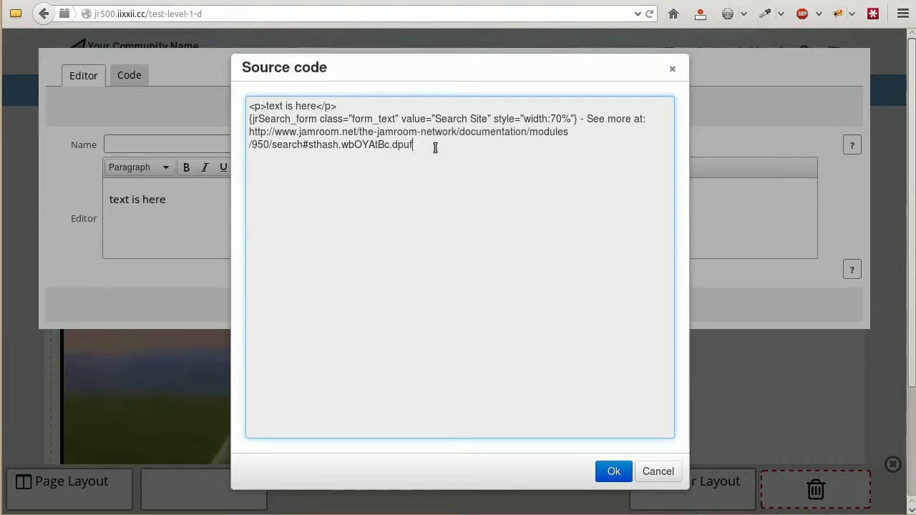
pyautogui.moveTo(435, 147); pyautogui.dragTo(564, 122)
pyautogui.press('BackSpace')
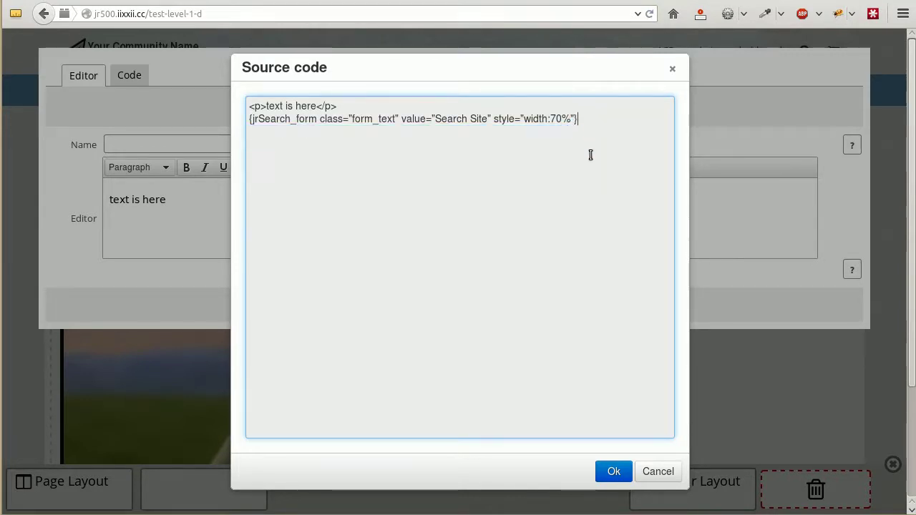
pyautogui.click(614, 471)
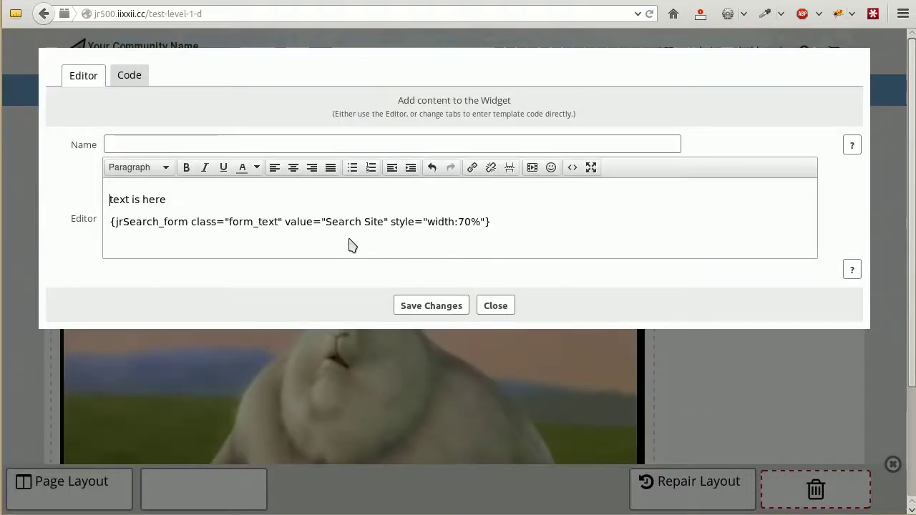
pyautogui.click(464, 306)
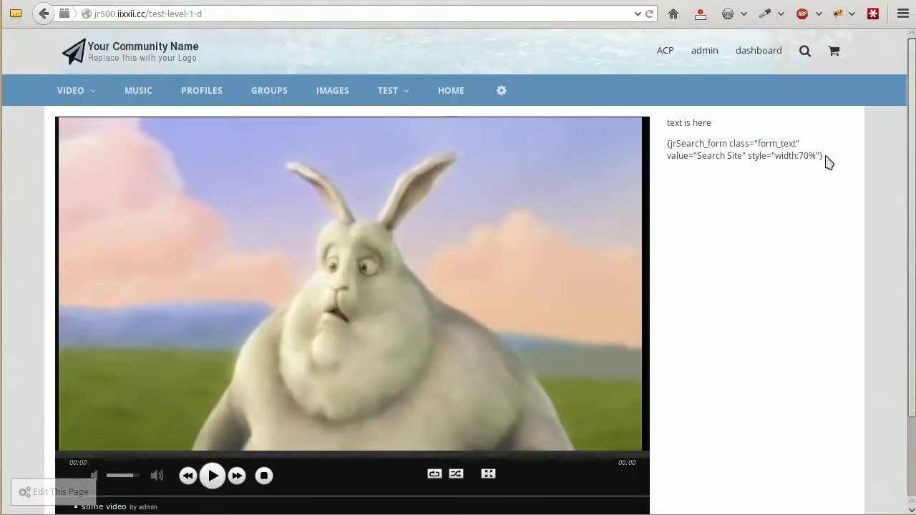
pyautogui.moveTo(826, 159); pyautogui.dragTo(687, 144)
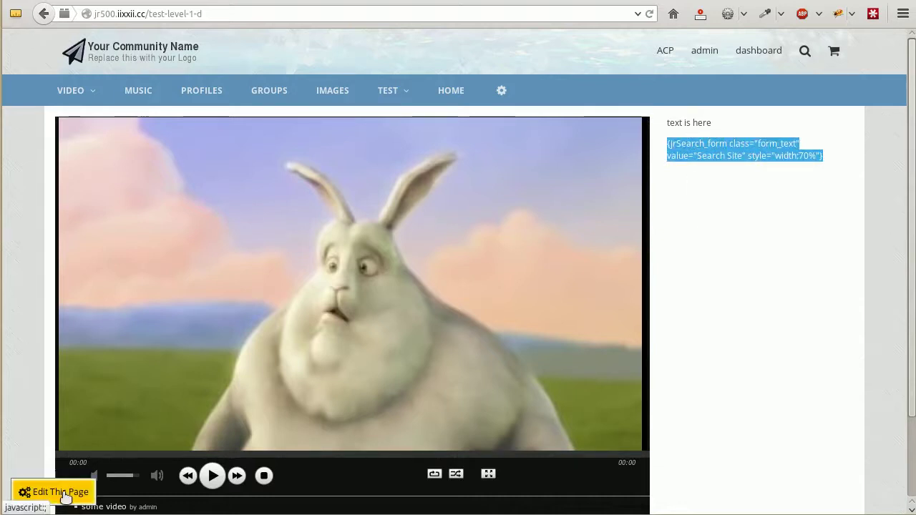
# Reopen the page's text widget for editing and switch from its visual editor to direct template code entry.
pyautogui.click(32, 492)
pyautogui.click(842, 141)
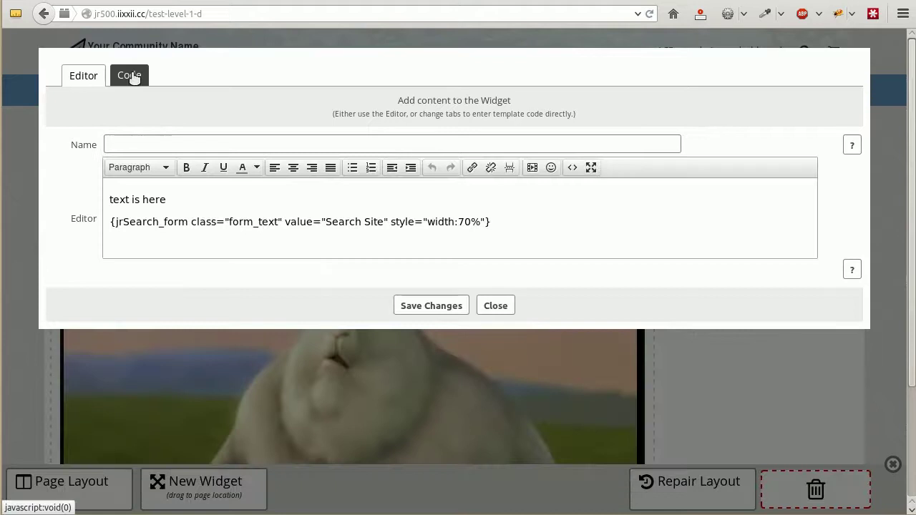
pyautogui.click(133, 78)
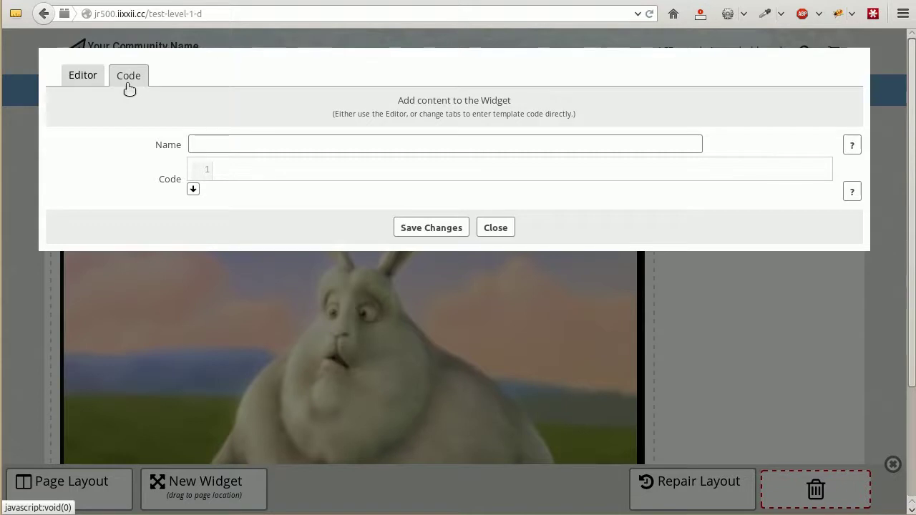
pyautogui.click(90, 78)
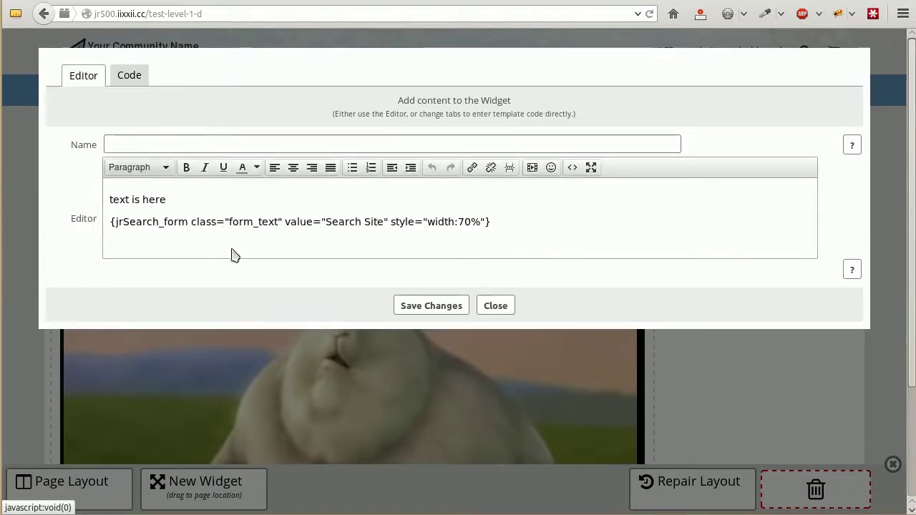
pyautogui.click(129, 76)
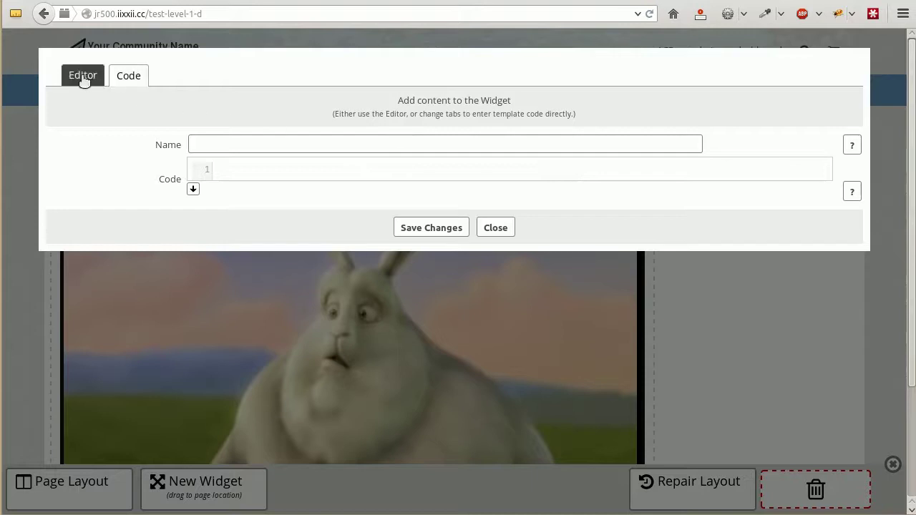
# Paste {jrSearch_form class="form_text" value="Search Site" style="width:70%"} as the widget's template code, remove the trailing "See more at" link text, and save the widget.
pyautogui.click(259, 171)
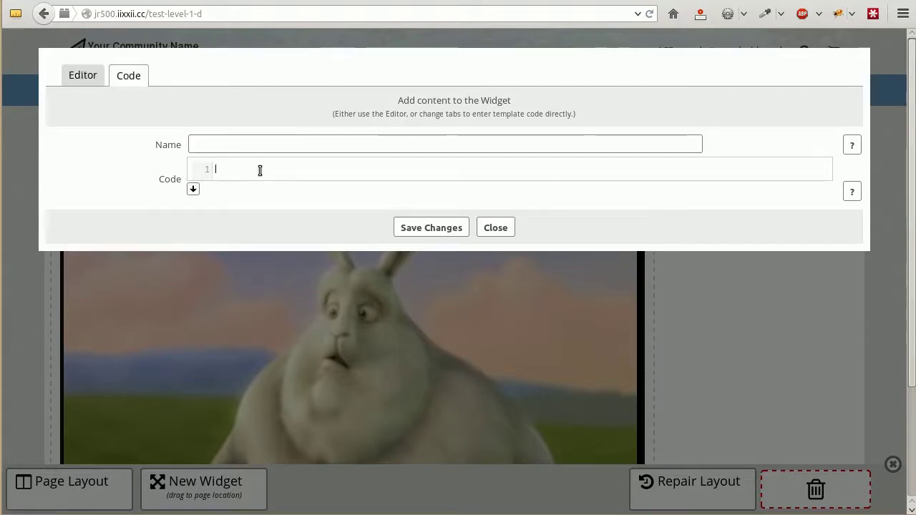
pyautogui.hotkey('ctrl', 'v')
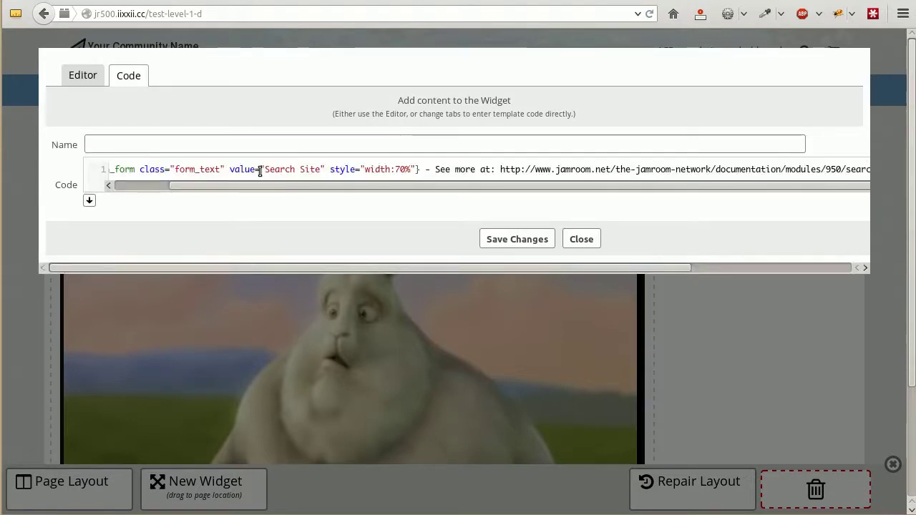
pyautogui.click(425, 175)
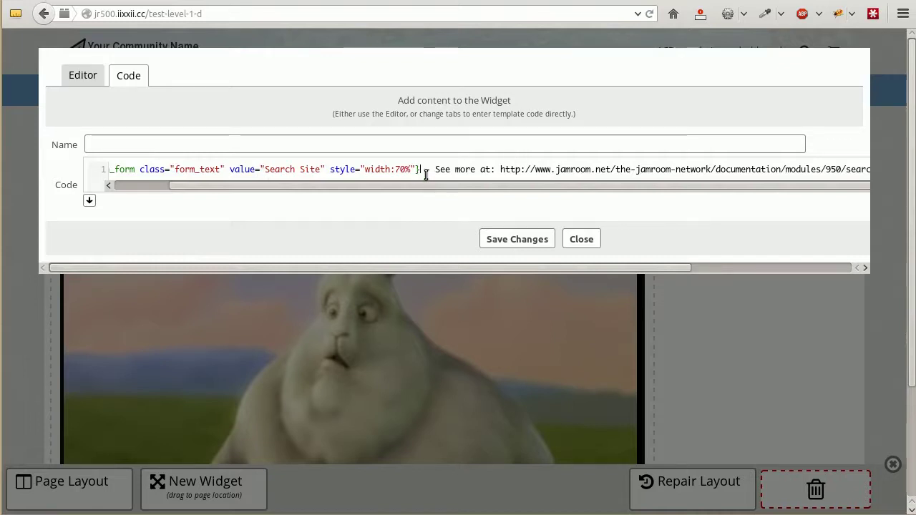
pyautogui.hotkey('shift', 'End')
pyautogui.press('Delete')
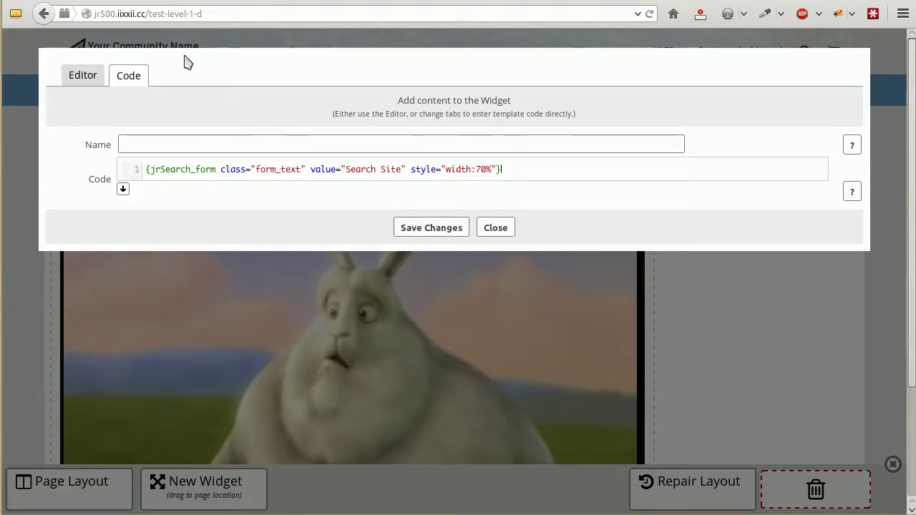
pyautogui.click(451, 236)
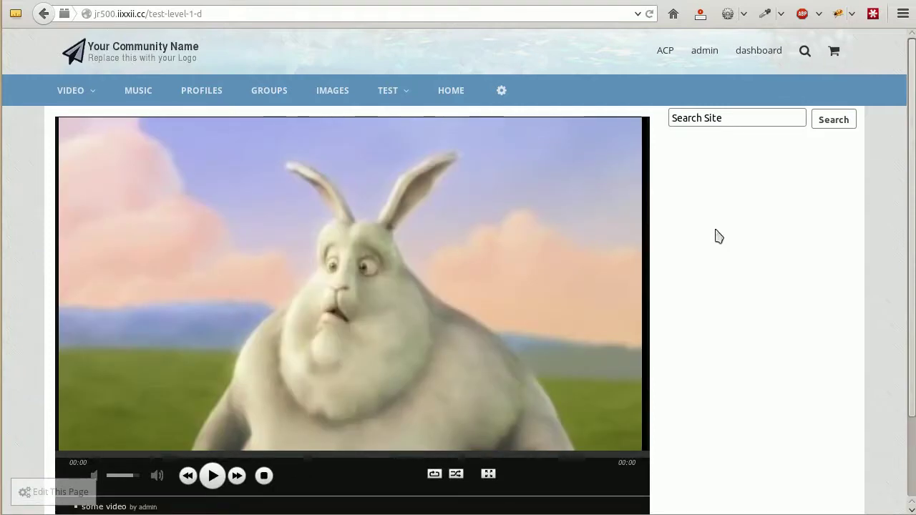
# Test the page's new search box by searching the site for "poll" and look through the results.
pyautogui.click(751, 119)
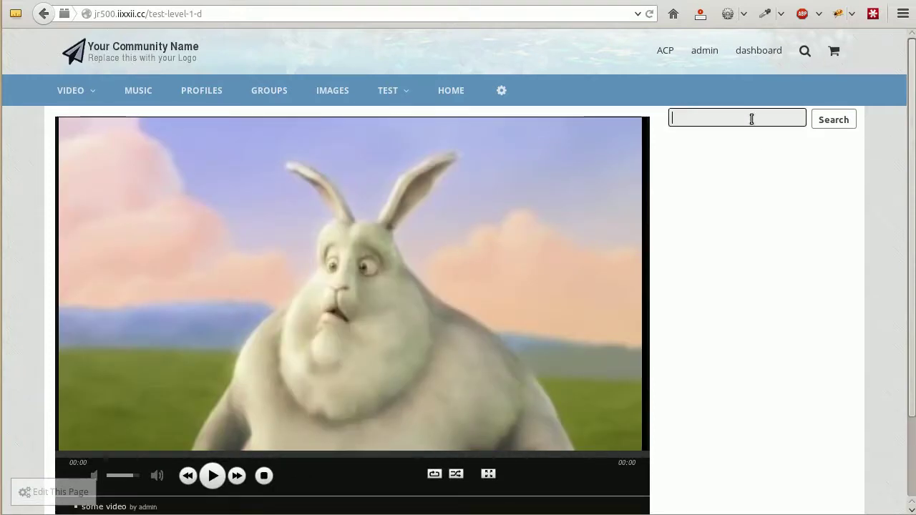
pyautogui.write('poll')
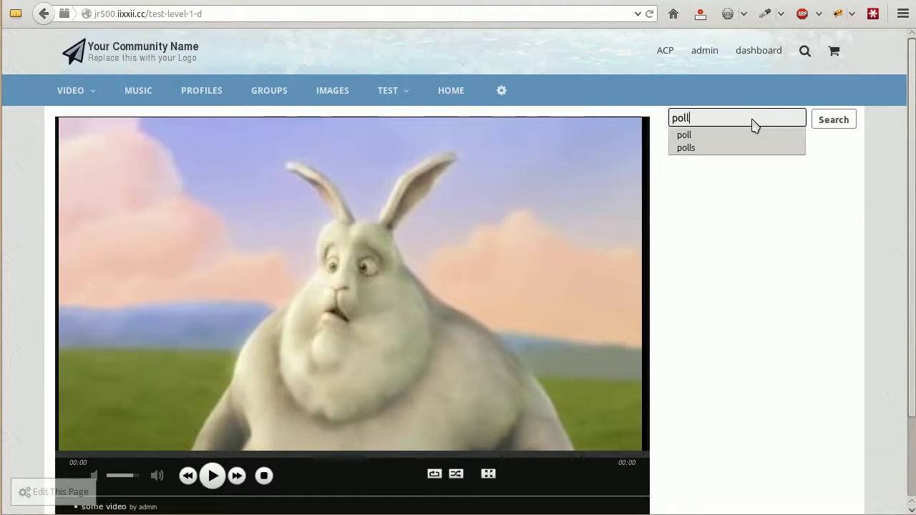
pyautogui.press('Return')
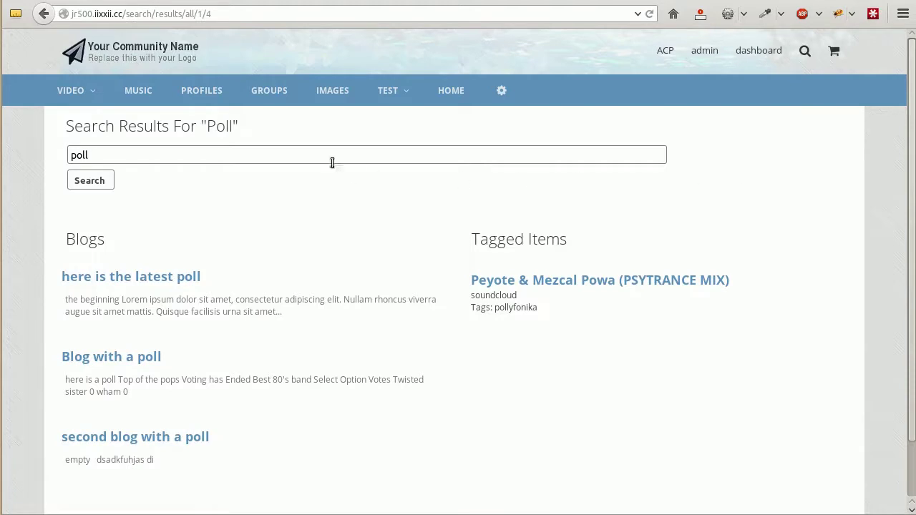
pyautogui.scroll(-2, 245, 204)
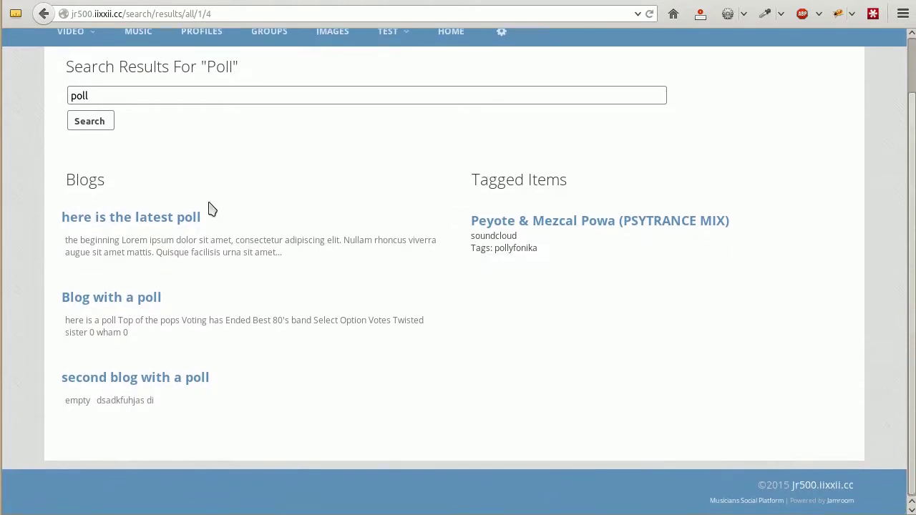